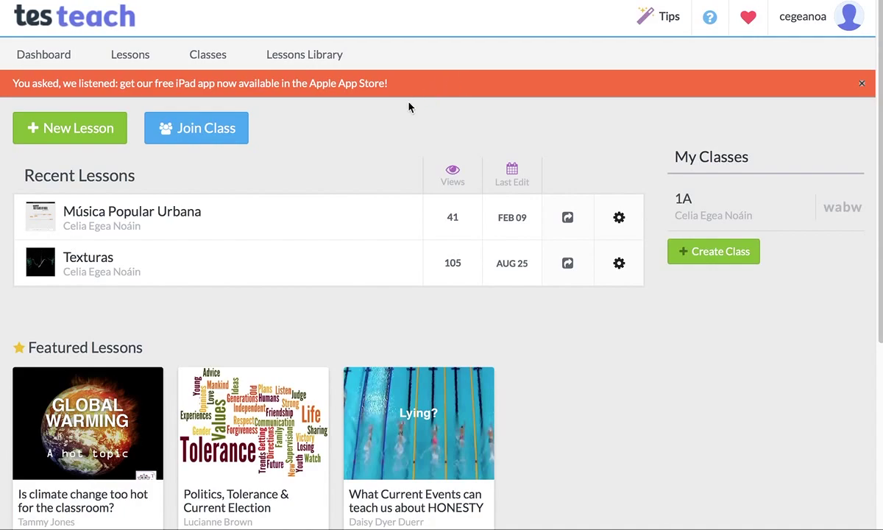
Create a new lesson with YouTube as the resource source, and get the link of the open "la abubilla" YouTube video
{"action": "left_click", "coordinate": [92, 131]}
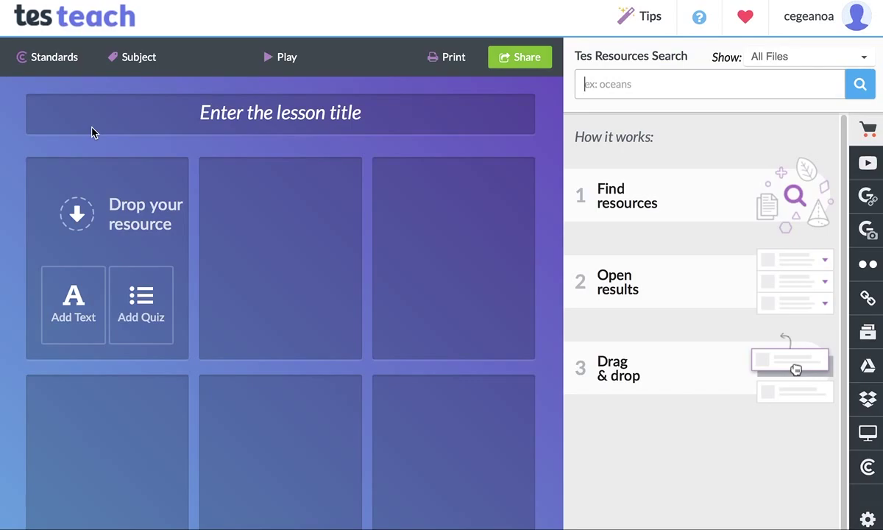
{"action": "left_click", "coordinate": [869, 165]}
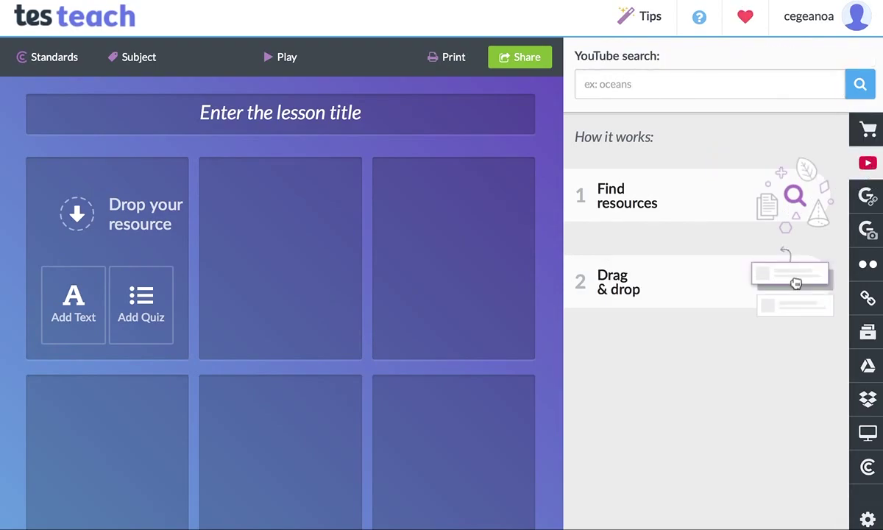
{"action": "key", "text": "ctrl+Tab"}
{"action": "key", "text": "super+l"}
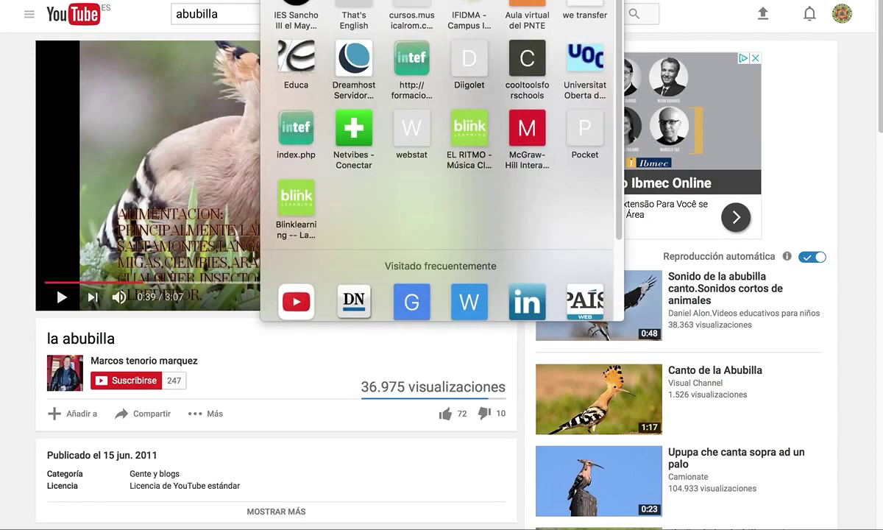
{"action": "key", "text": "Escape"}
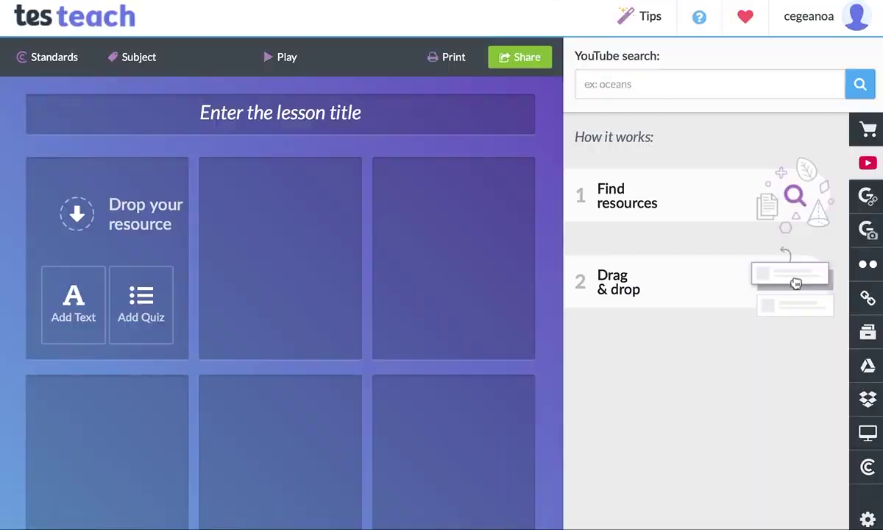
{"action": "left_click", "coordinate": [611, 83]}
{"action": "type", "text": "https://www.youtube.com/watch?v=Or6tmNWEw2k"}
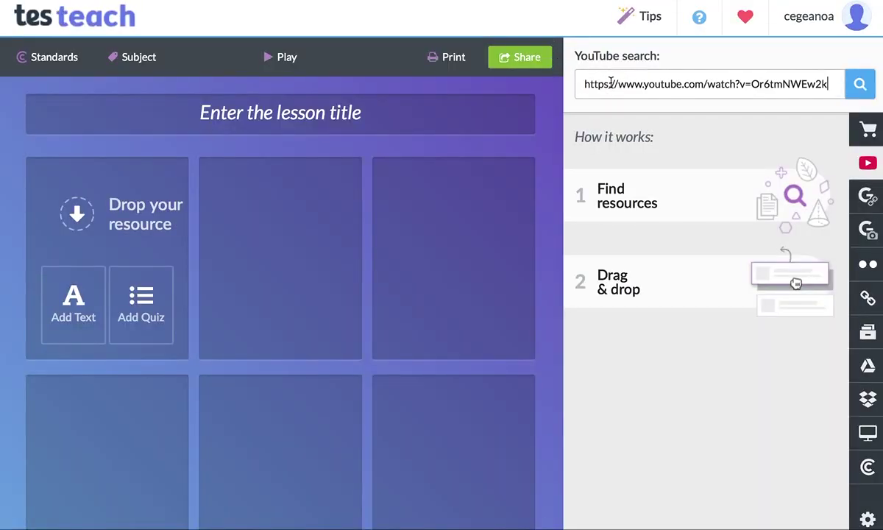
{"action": "left_click", "coordinate": [861, 87]}
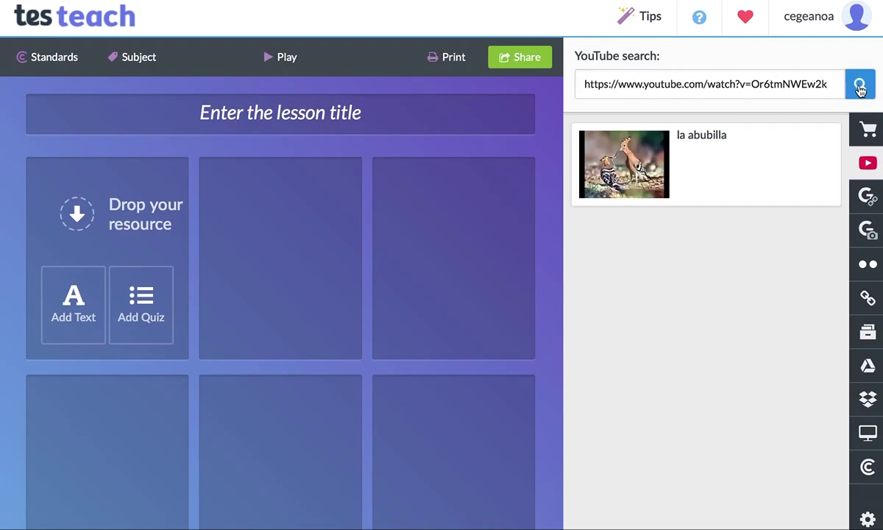
{"action": "left_click_drag", "start_coordinate": [755, 160], "coordinate": [162, 257]}
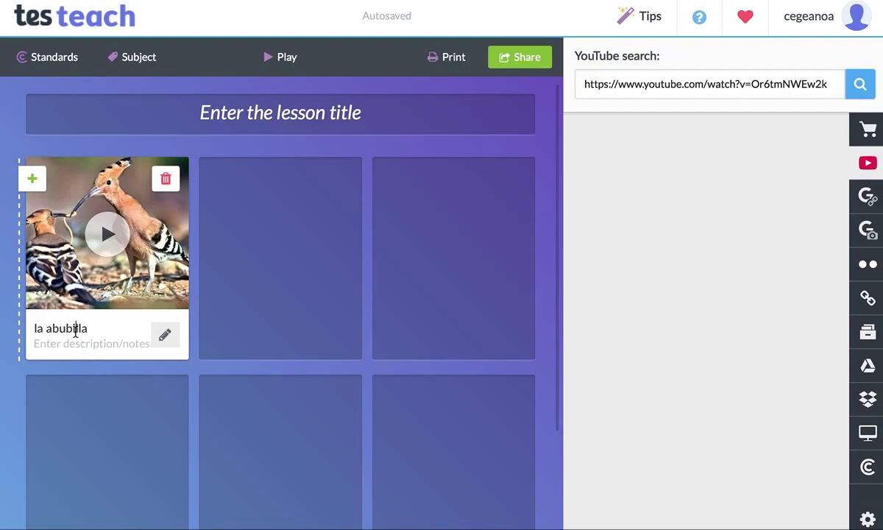
Add the description "Mira y escucha el vídeo sobre la abubilla" to the video tile, rejecting the spelling suggestion for its title
{"action": "left_click", "coordinate": [165, 337]}
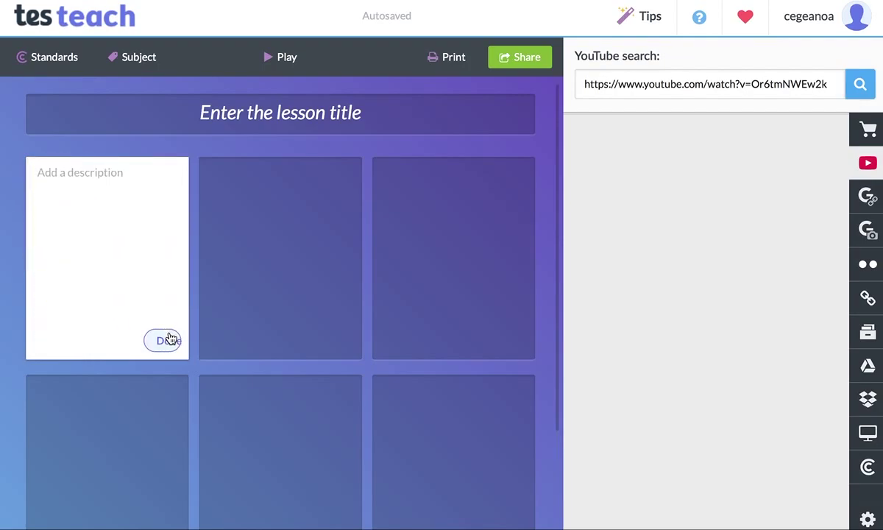
{"action": "left_click", "coordinate": [117, 185]}
{"action": "type", "text": "M"}
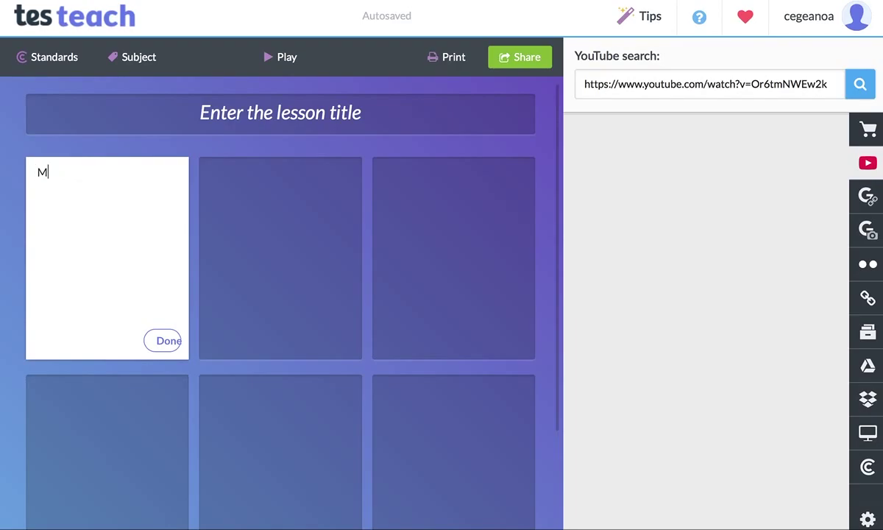
{"action": "type", "text": "ira y escucha el vídeo sobre "}
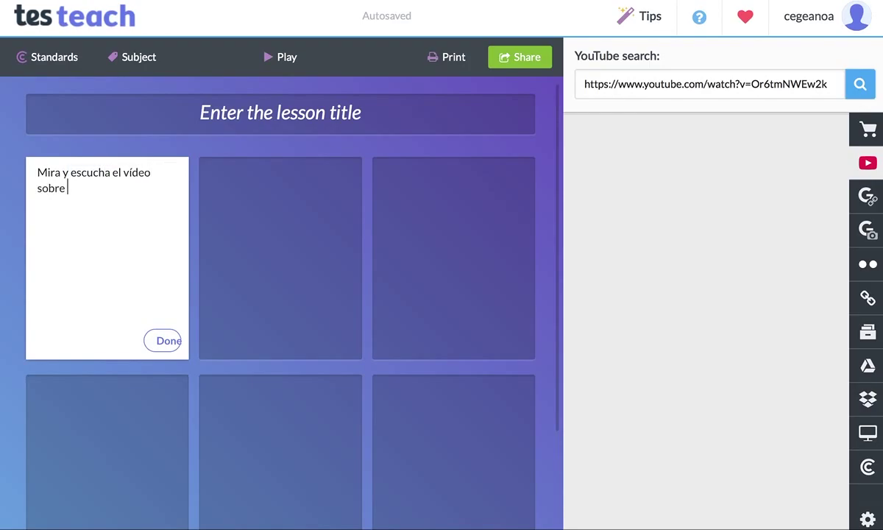
{"action": "type", "text": "la abubilla"}
{"action": "left_click", "coordinate": [169, 340]}
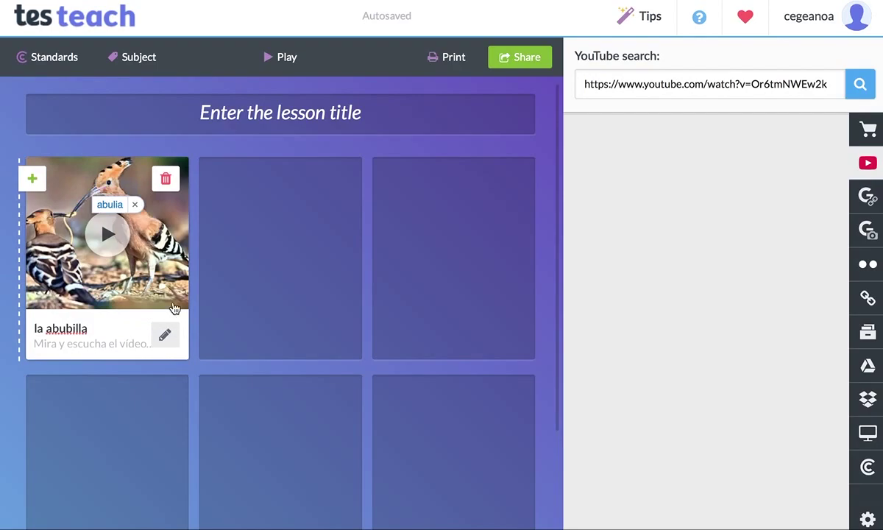
{"action": "left_click", "coordinate": [135, 204]}
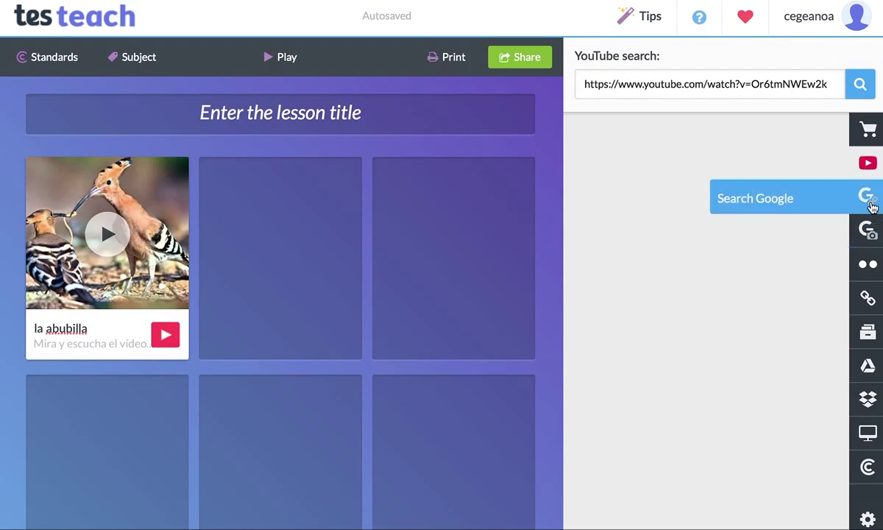
Search Google for "abubilla" and place the Wikipedia article "Upupa epops" in the second tile
{"action": "left_click", "coordinate": [868, 197]}
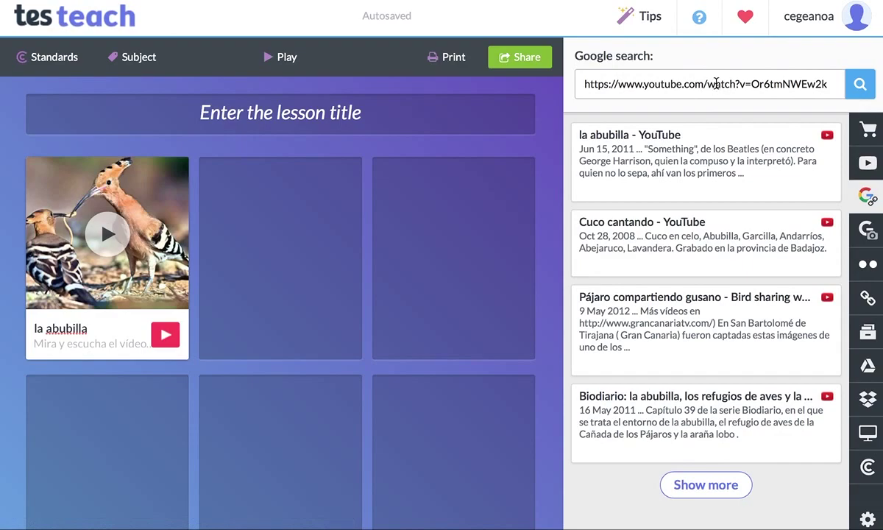
{"action": "triple_click", "coordinate": [716, 84]}
{"action": "type", "text": "a"}
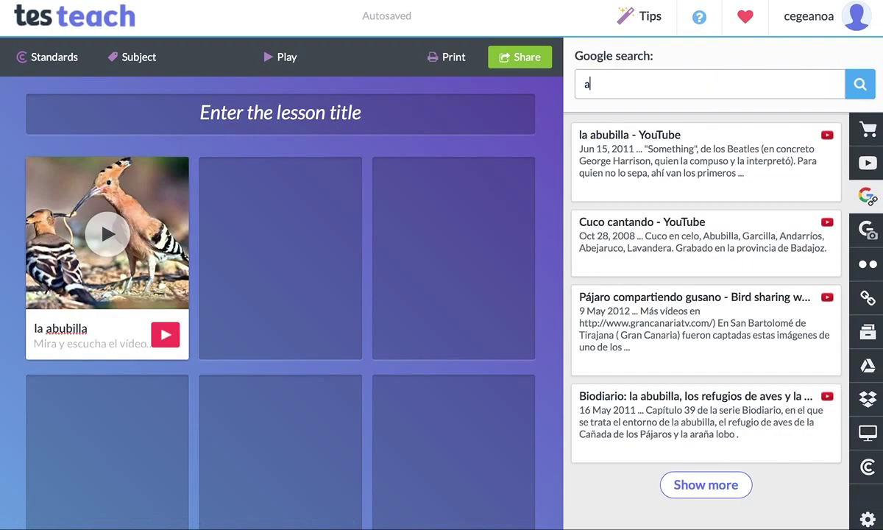
{"action": "type", "text": "bubilla"}
{"action": "left_click", "coordinate": [863, 86]}
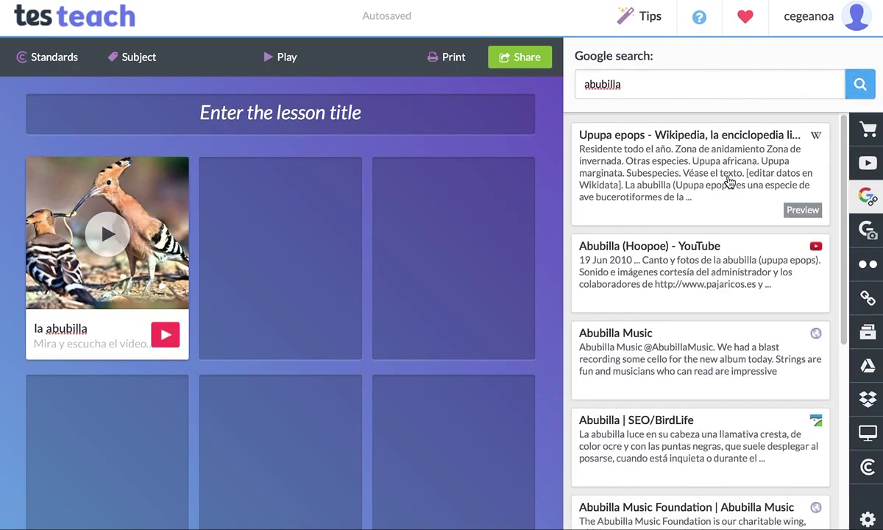
{"action": "left_click_drag", "start_coordinate": [729, 181], "coordinate": [332, 250]}
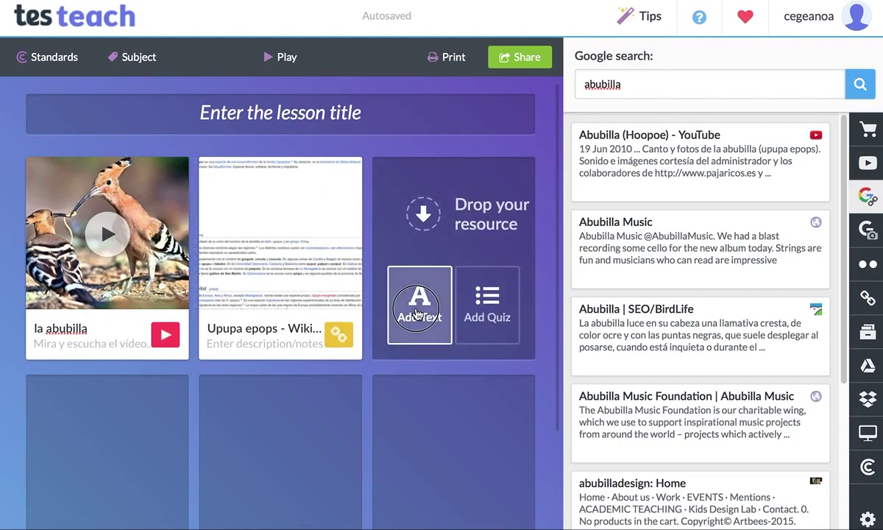
Add a text resource in the third tile reading "La abubilla es un pájaro migratorio. Lee el documento y responde al test"
{"action": "left_click", "coordinate": [403, 315]}
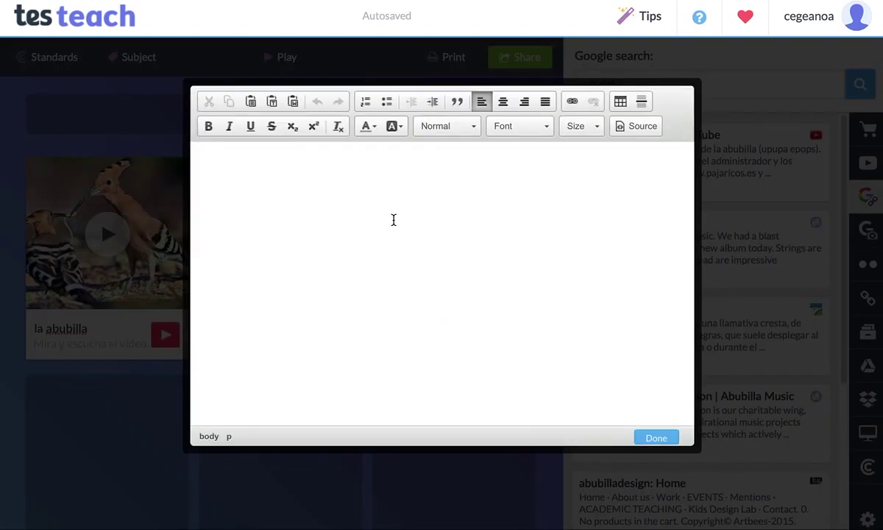
{"action": "type", "text": "La abubilla es un pájaro mi"}
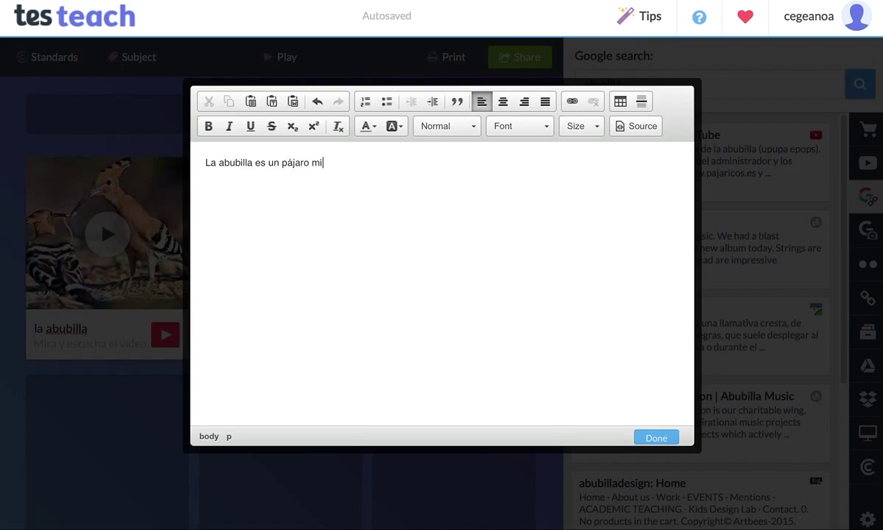
{"action": "type", "text": "gratorio. Lee el doc"}
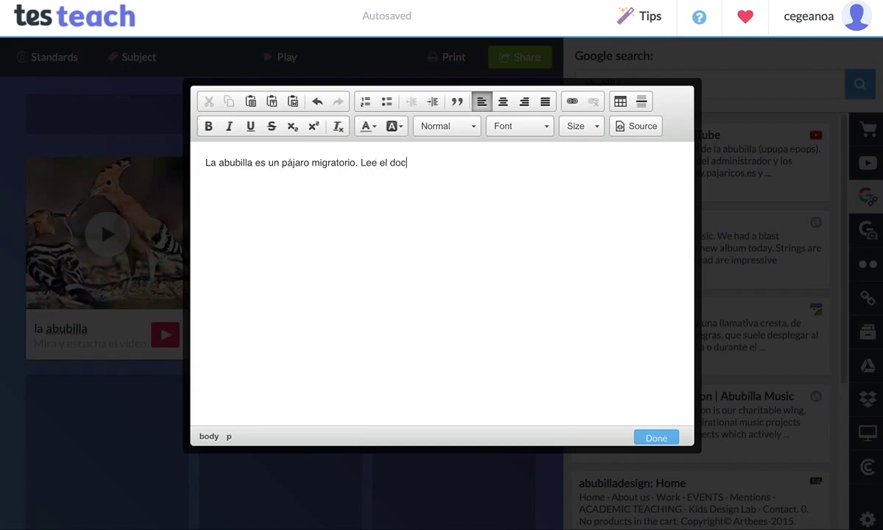
{"action": "type", "text": "umento y responde al test"}
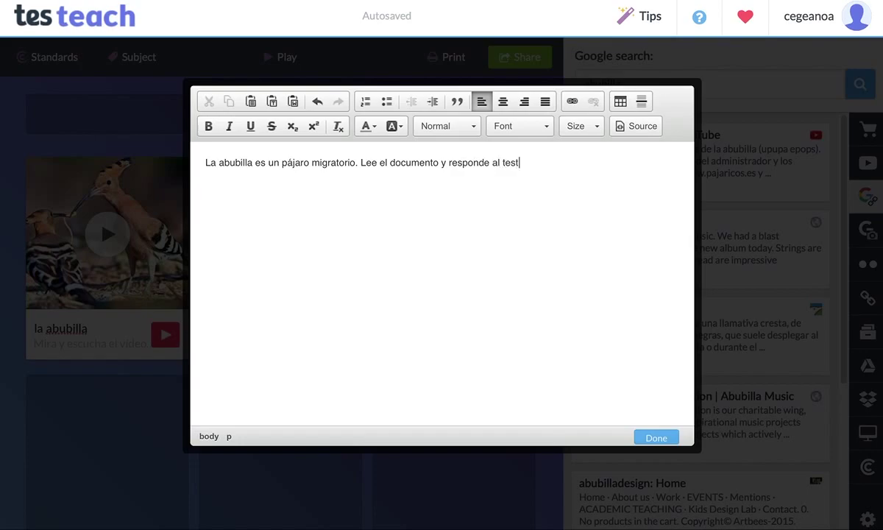
{"action": "left_click", "coordinate": [661, 440]}
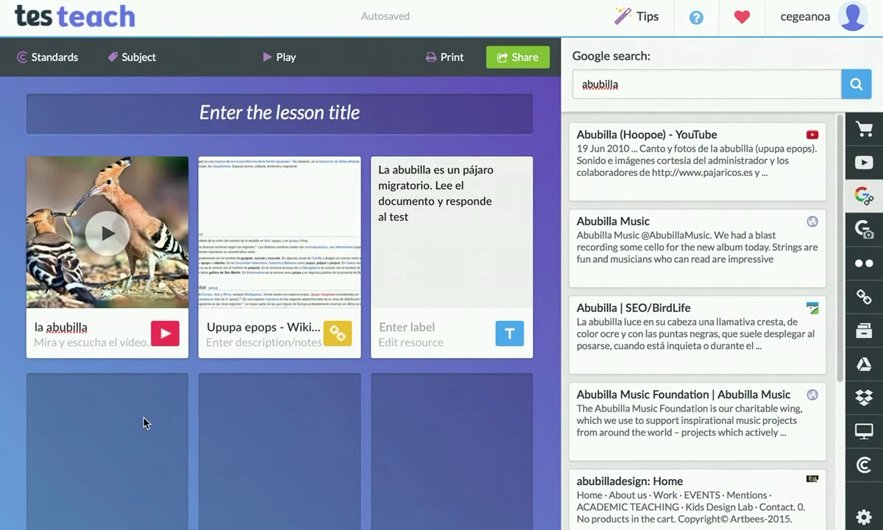
Add a quiz in the fourth tile with the question "¿Existen abubillas en África?", "Si" as the correct answer and "No" as the other
{"action": "mouse_move", "coordinate": [136, 393]}
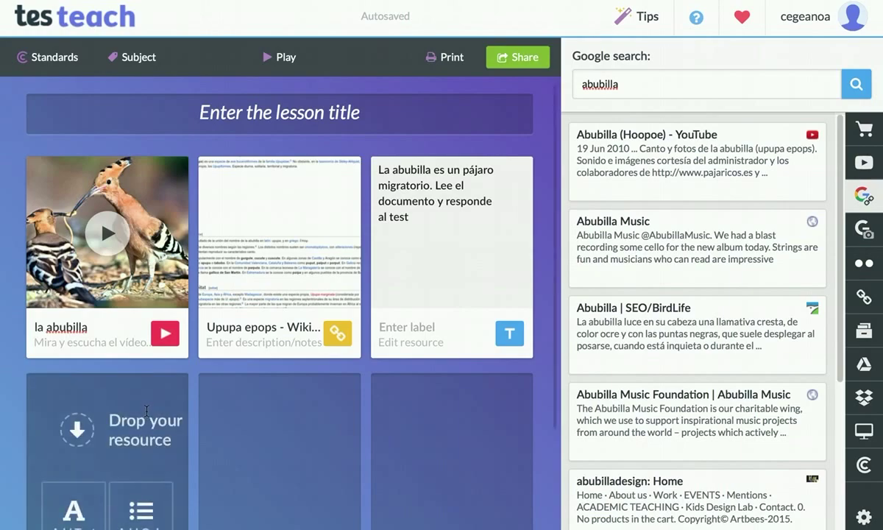
{"action": "scroll", "coordinate": [110, 404], "scroll_direction": "down", "scroll_amount": 3}
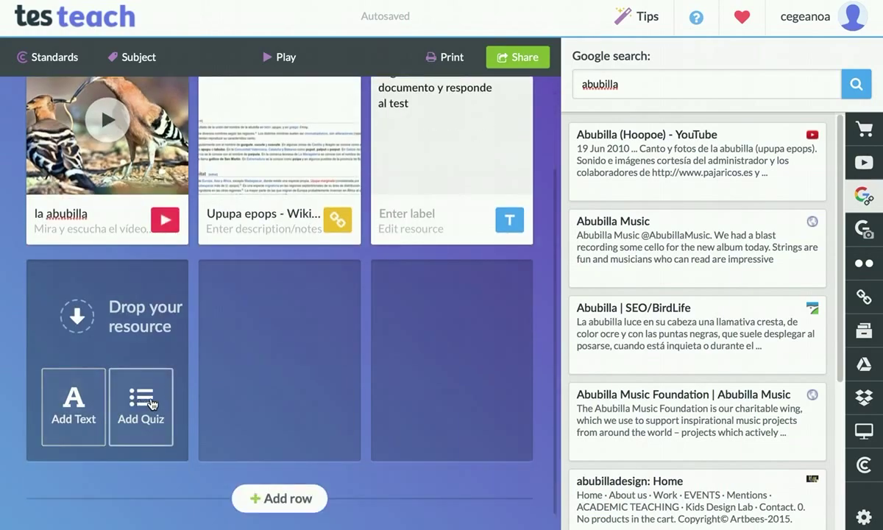
{"action": "left_click", "coordinate": [142, 408]}
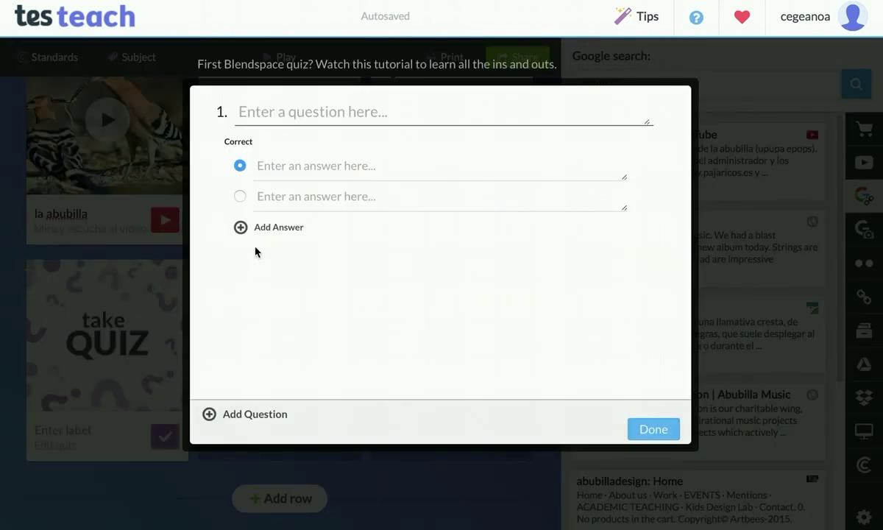
{"action": "left_click", "coordinate": [297, 115]}
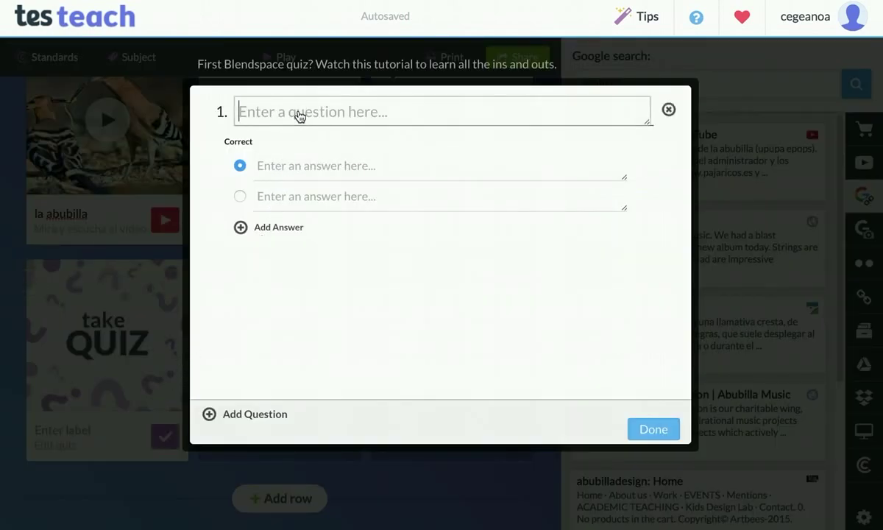
{"action": "type", "text": "¿Existen abubillas en África?"}
{"action": "left_click", "coordinate": [319, 177]}
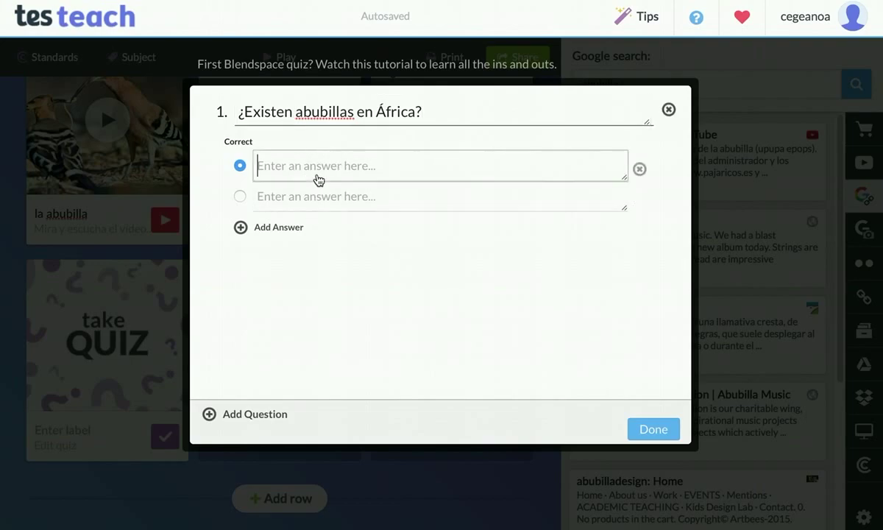
{"action": "type", "text": "Si"}
{"action": "left_click", "coordinate": [325, 202]}
{"action": "type", "text": "No"}
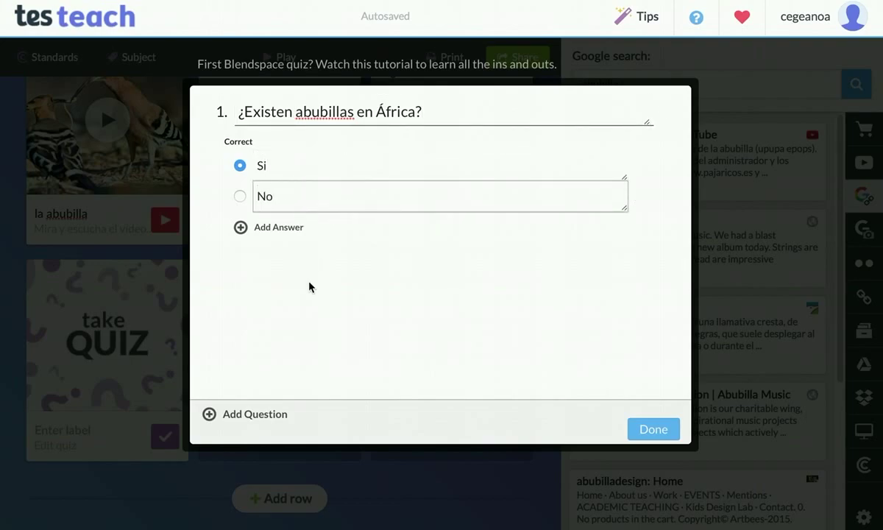
Add a second quiz question "¿Cuánto pesa?" with "Alrededor de 100 gr" as the correct answer and "Alrededor de 70 gr" as the other
{"action": "left_click", "coordinate": [259, 417]}
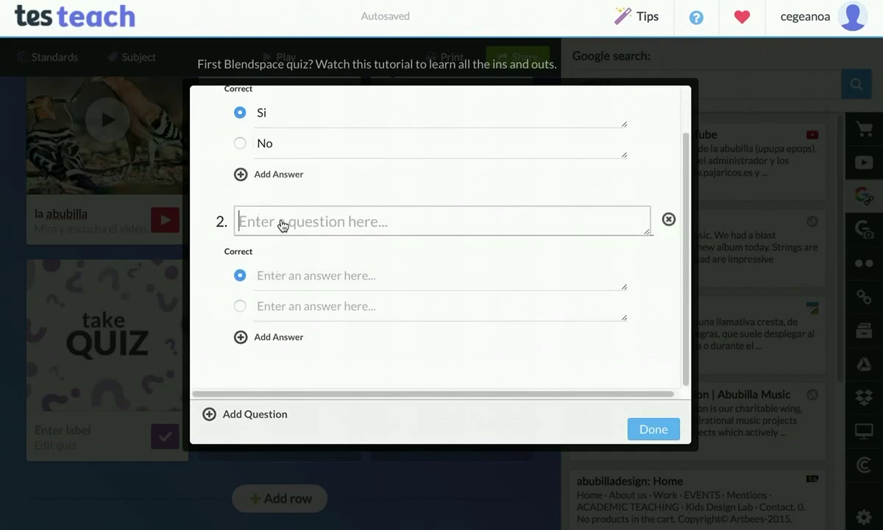
{"action": "type", "text": "¿C"}
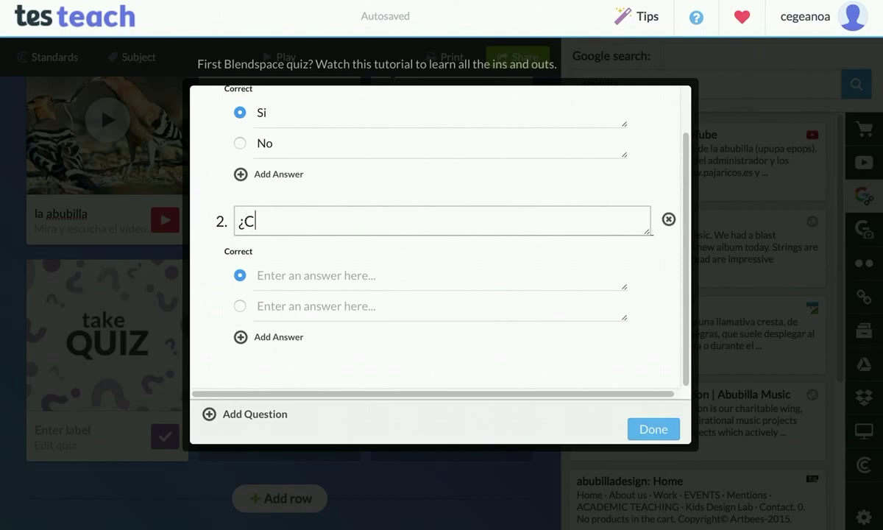
{"action": "type", "text": "uánto pesa?"}
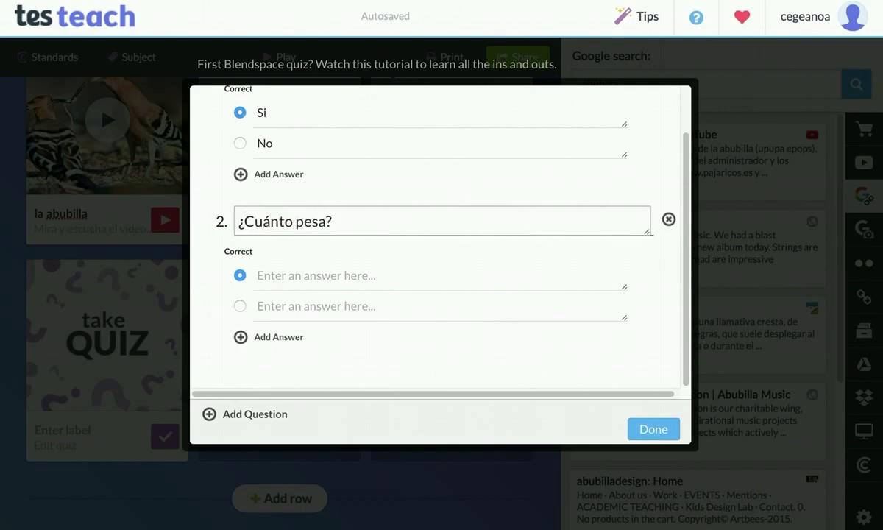
{"action": "left_click", "coordinate": [285, 277]}
{"action": "type", "text": "A"}
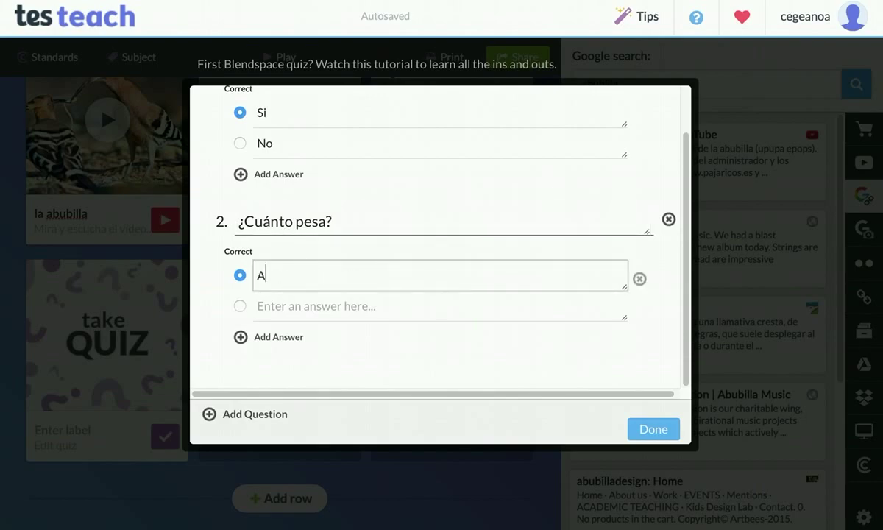
{"action": "type", "text": "lrededor de"}
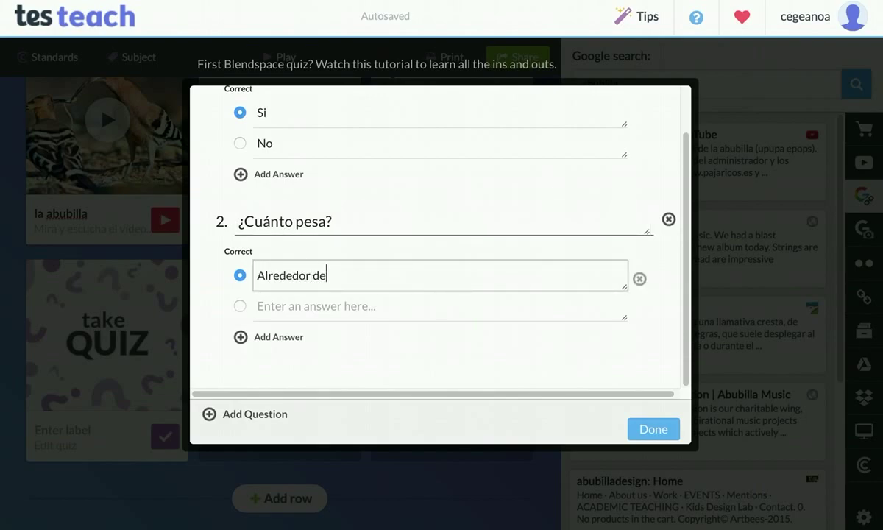
{"action": "type", "text": " 100 gr"}
{"action": "left_click", "coordinate": [292, 308]}
{"action": "type", "text": "Alrededor de "}
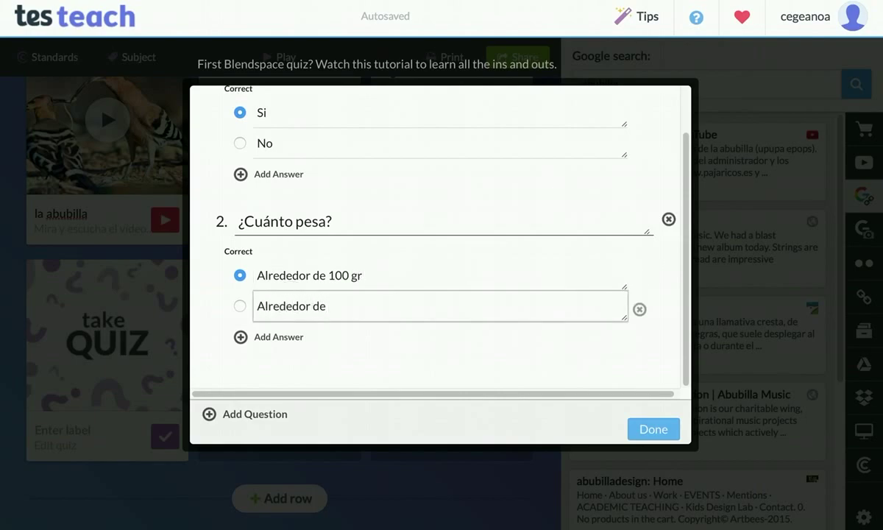
{"action": "type", "text": "70 gr"}
Add a third answer "Alrededor de 250 gr" to the weight question, mark "Alrededor de 70 gr" as correct and finish the quiz
{"action": "left_click", "coordinate": [282, 338]}
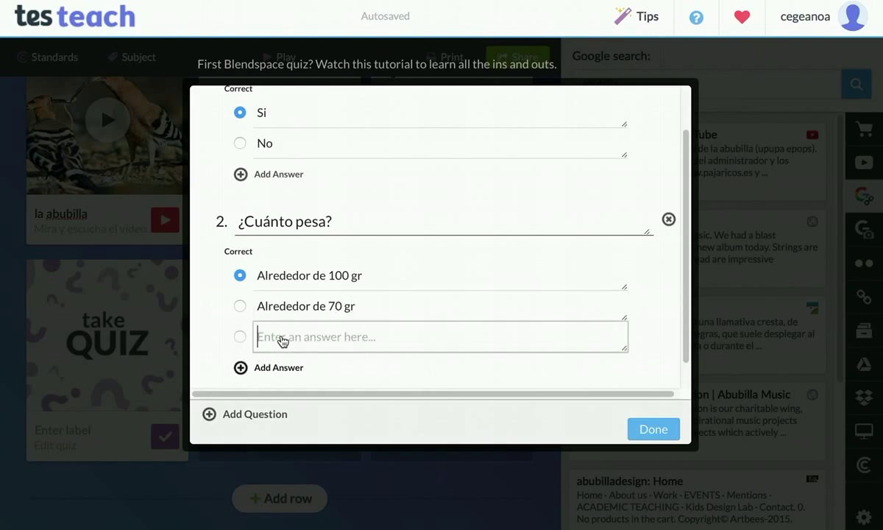
{"action": "left_click", "coordinate": [282, 340]}
{"action": "type", "text": "Alrede"}
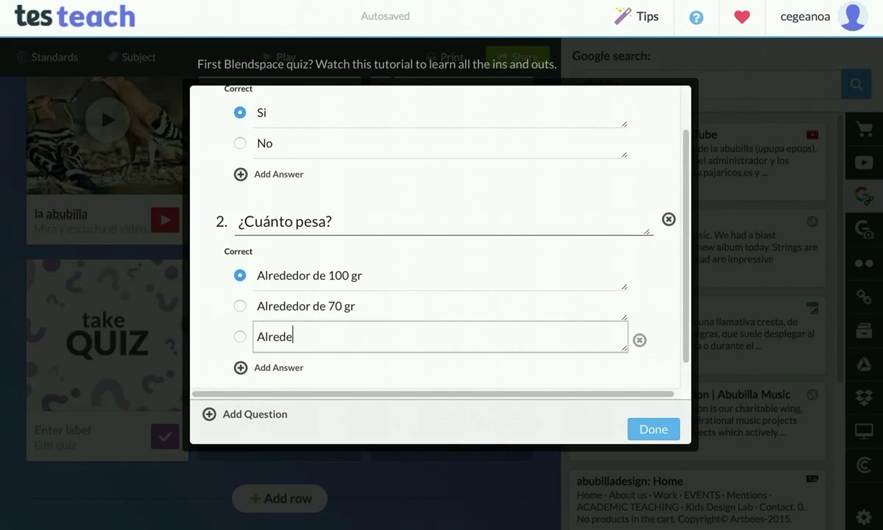
{"action": "type", "text": "dor de 250 gr"}
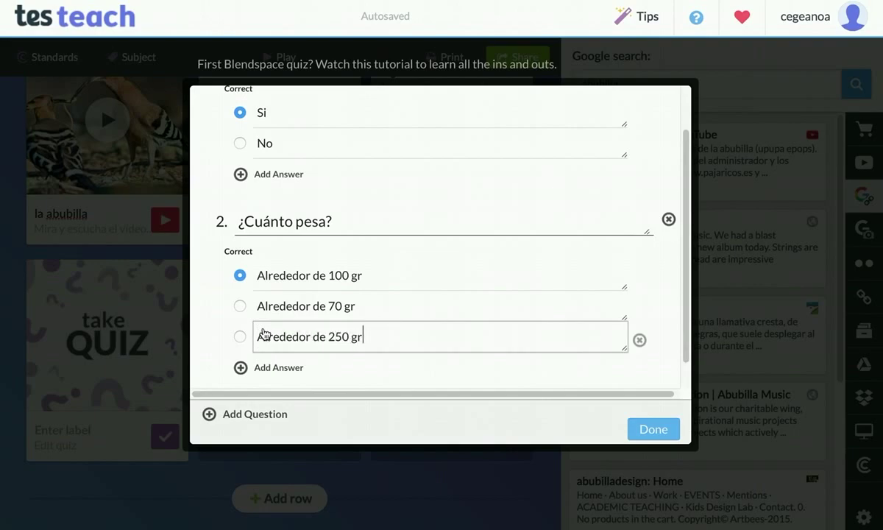
{"action": "left_click", "coordinate": [240, 306]}
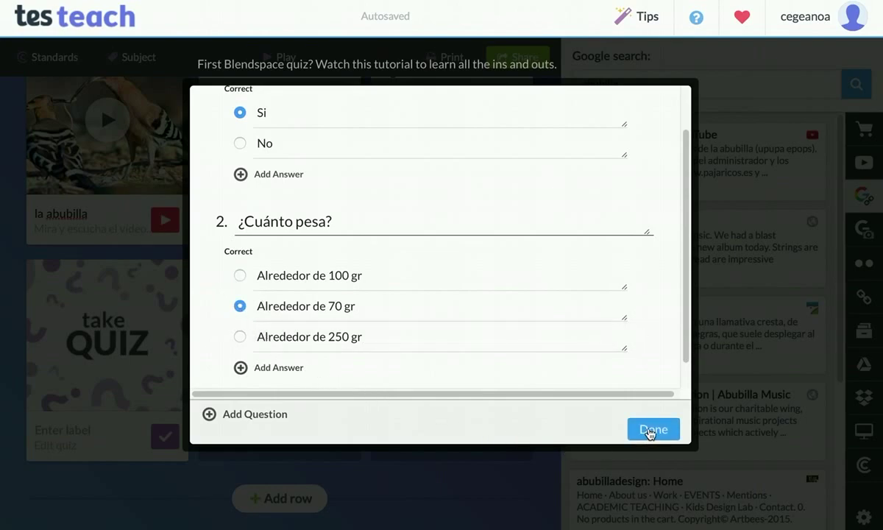
{"action": "left_click", "coordinate": [651, 430]}
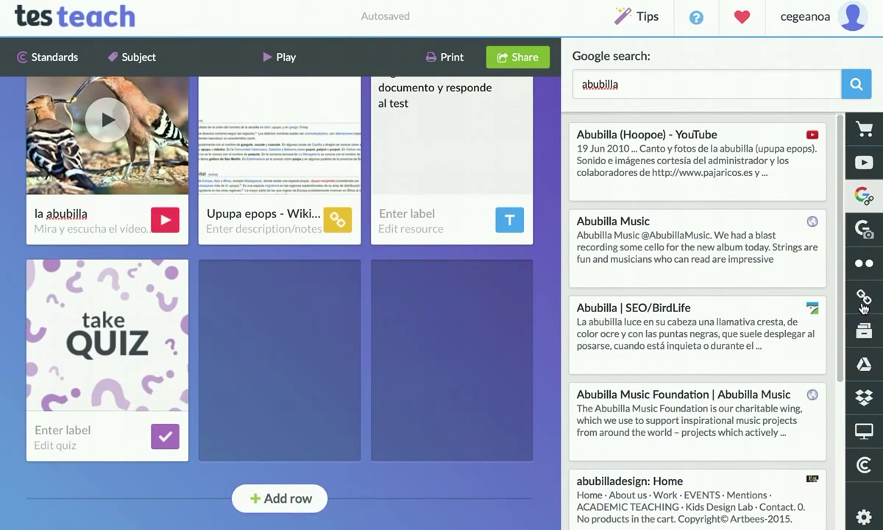
Look up the website link pajaricos.es and place its "Aves de España" web link in the fifth tile
{"action": "left_click", "coordinate": [863, 300]}
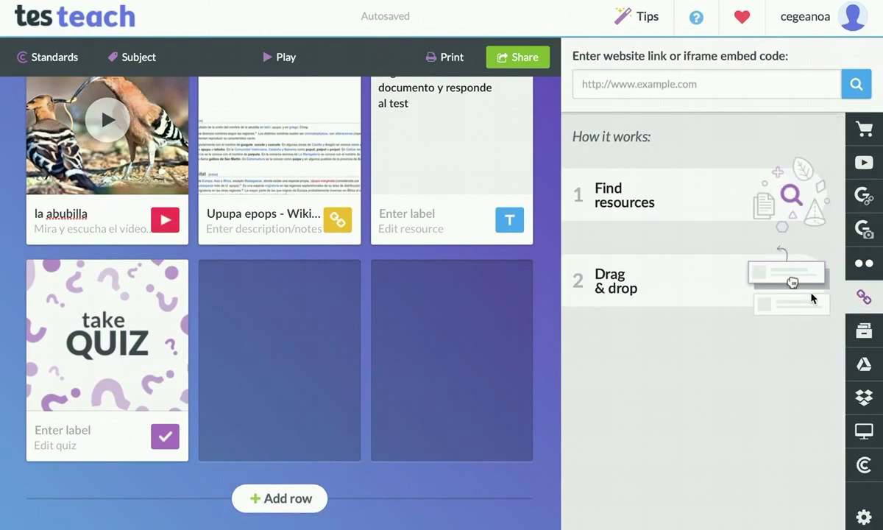
{"action": "left_click", "coordinate": [632, 86]}
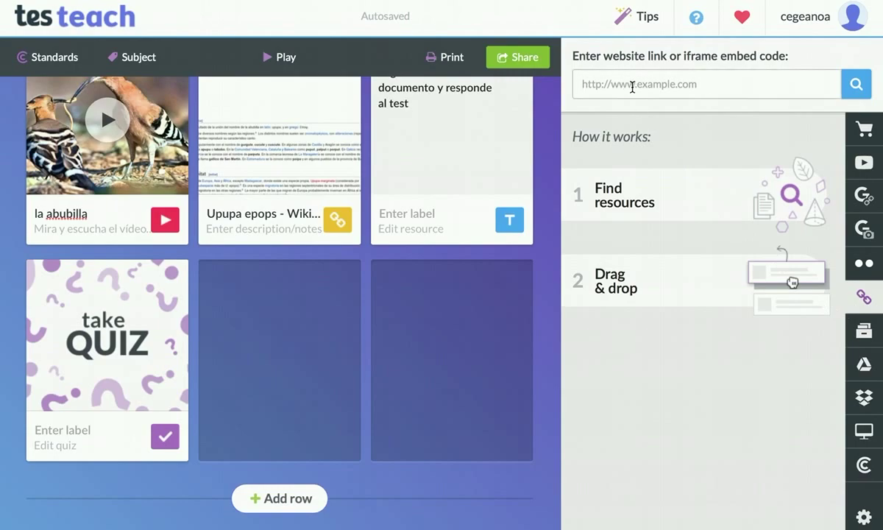
{"action": "type", "text": "pajaricos.es"}
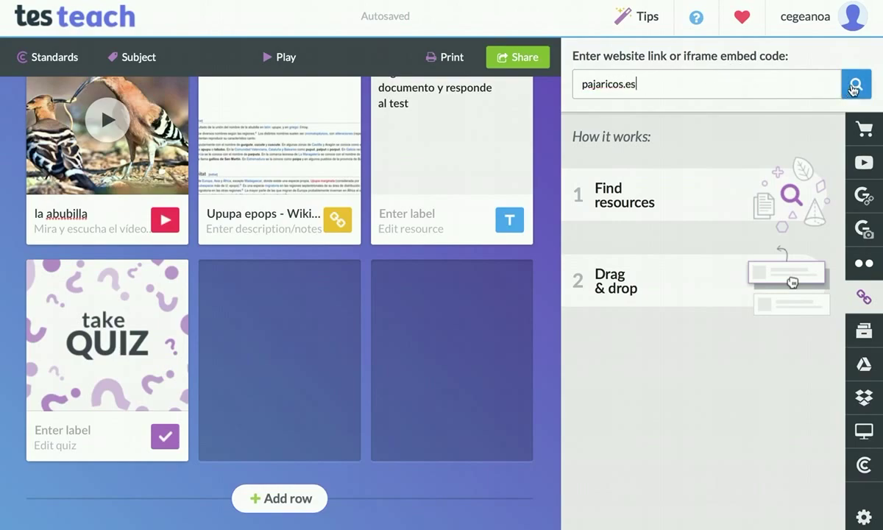
{"action": "left_click", "coordinate": [856, 87]}
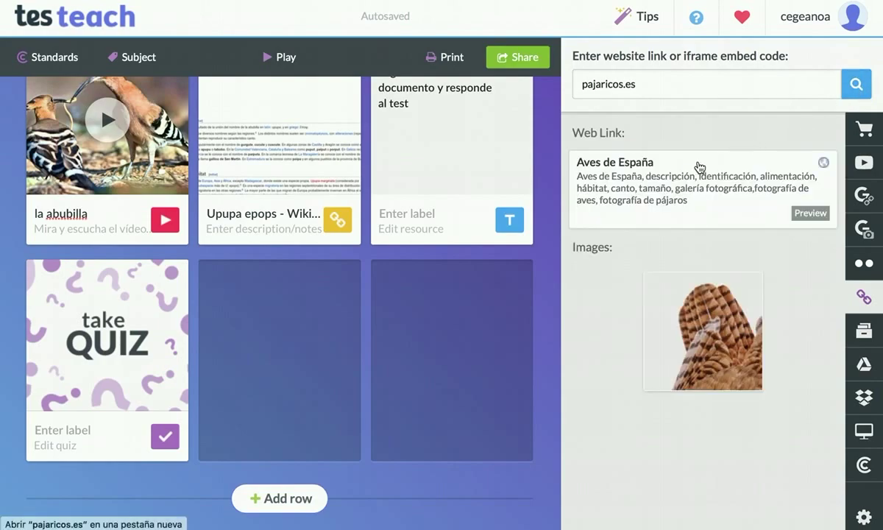
{"action": "left_click_drag", "start_coordinate": [699, 167], "coordinate": [316, 319]}
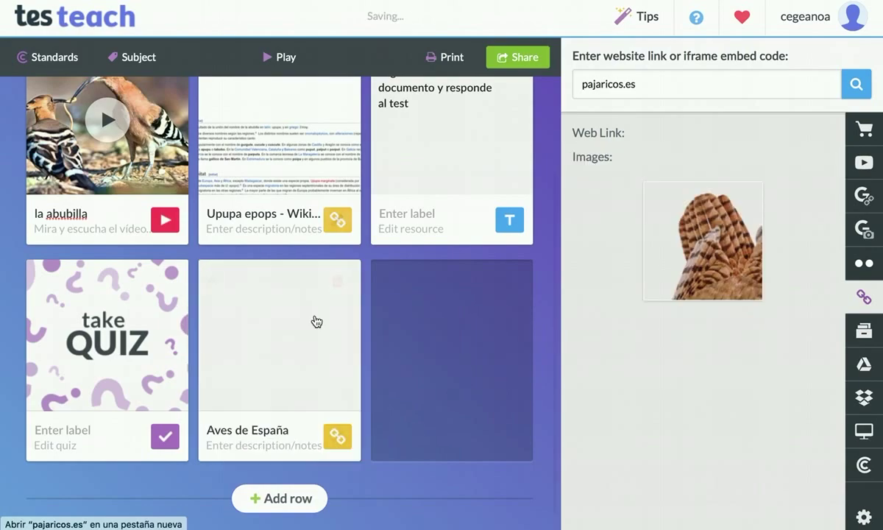
{"action": "mouse_move", "coordinate": [419, 366]}
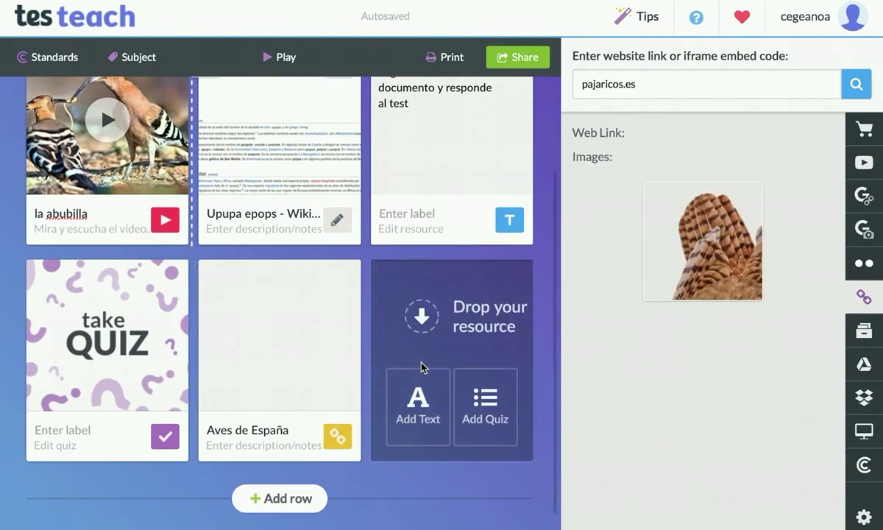
{"action": "left_click", "coordinate": [425, 409]}
{"action": "left_click", "coordinate": [392, 191]}
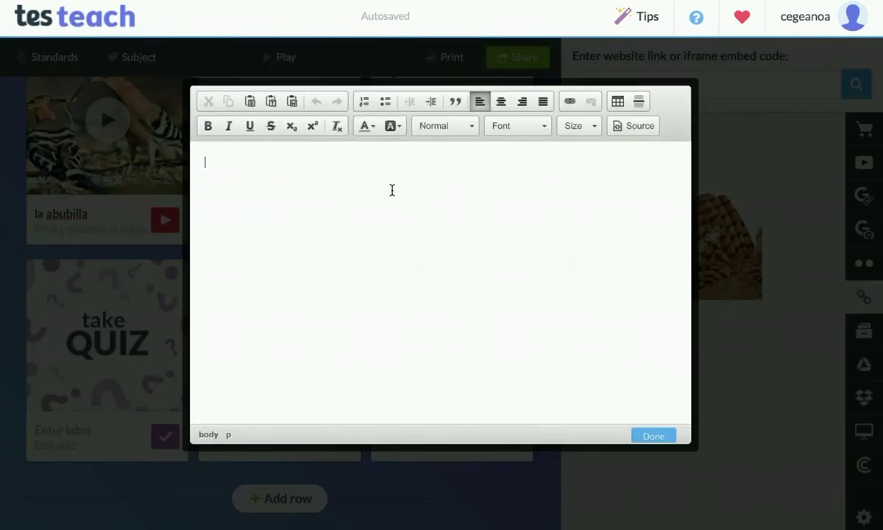
{"action": "type", "text": "Accede a la página de www.pajaricos.es"}
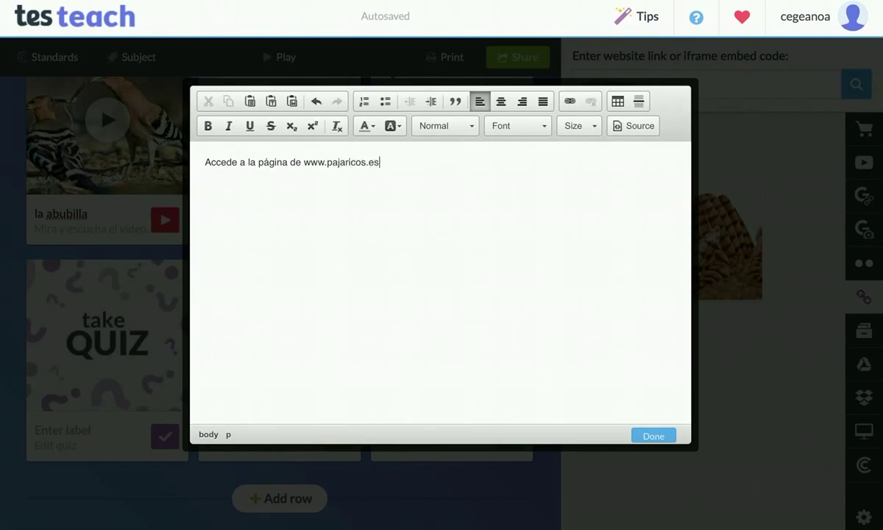
{"action": "type", "text": ", busca la abubilla y escucha"}
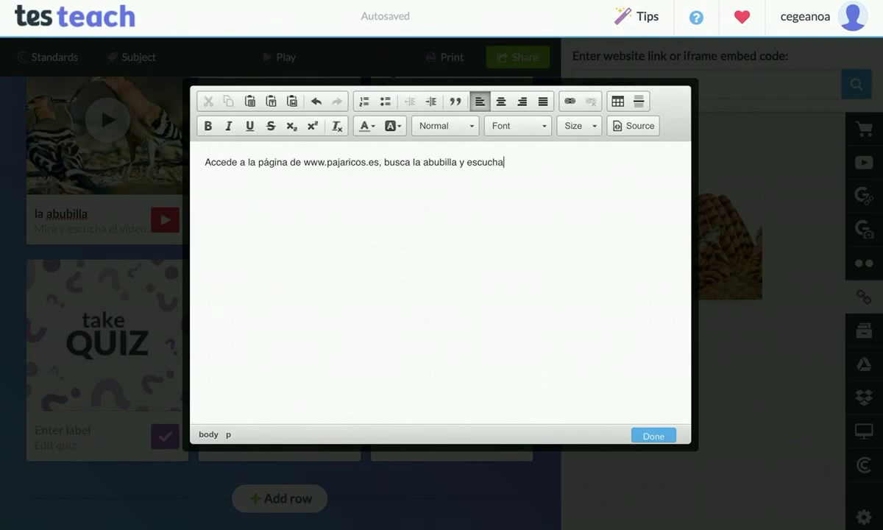
{"action": "type", "text": " su canto"}
{"action": "left_click", "coordinate": [650, 435]}
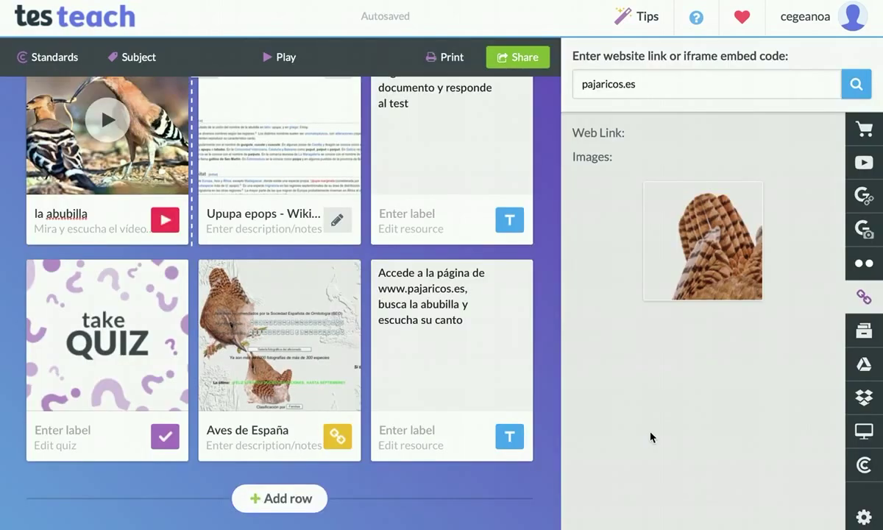
Add a new row of empty tiles below the quiz row and dismiss the dialog that appears
{"action": "mouse_move", "coordinate": [412, 360]}
{"action": "scroll", "coordinate": [416, 316], "scroll_direction": "down", "scroll_amount": 1}
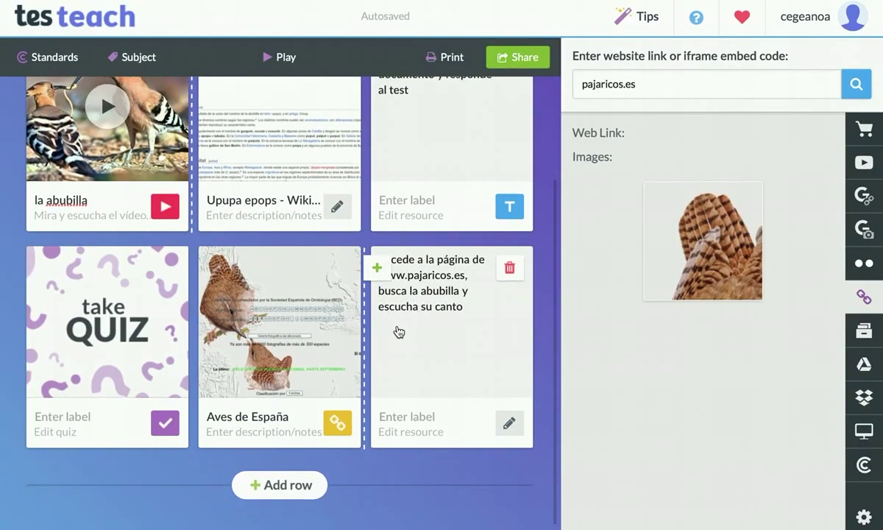
{"action": "left_click", "coordinate": [284, 487]}
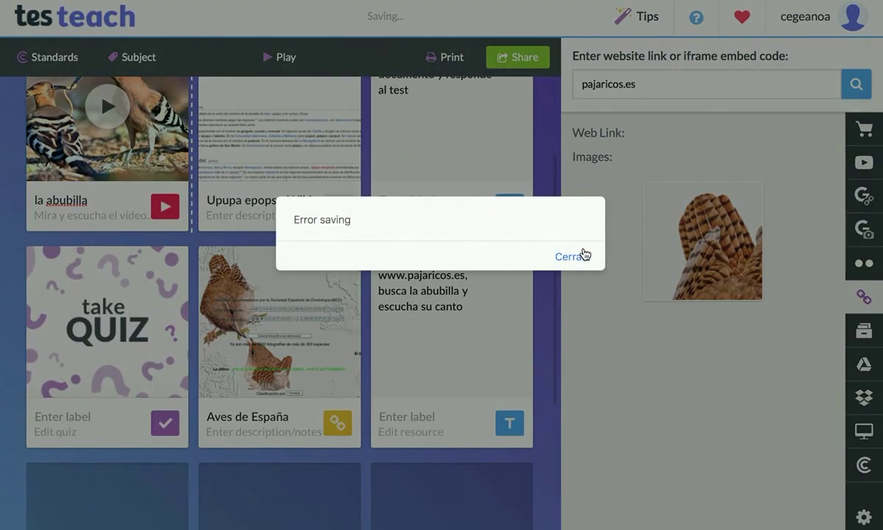
{"action": "left_click", "coordinate": [577, 256]}
Upload the abubilla file from the computer and place abubilla.pdf in the first tile of the new row
{"action": "scroll", "coordinate": [464, 322], "scroll_direction": "down", "scroll_amount": 3}
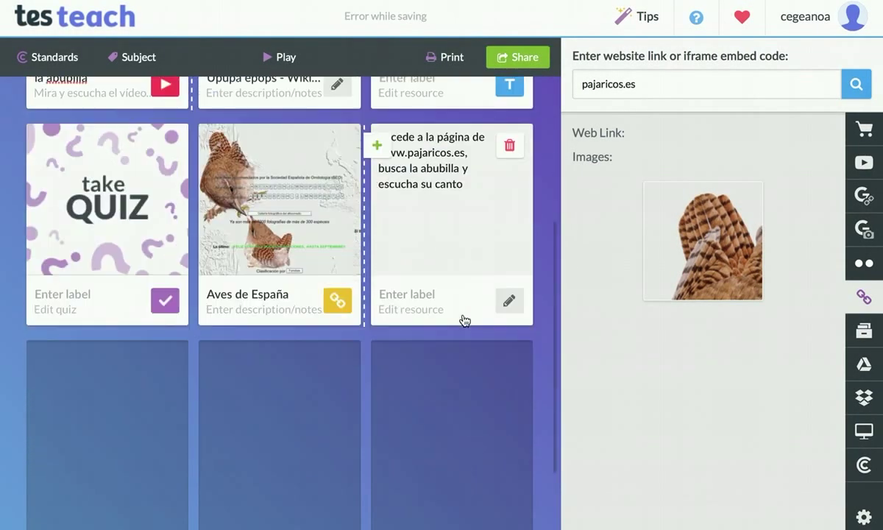
{"action": "scroll", "coordinate": [465, 319], "scroll_direction": "down", "scroll_amount": 3}
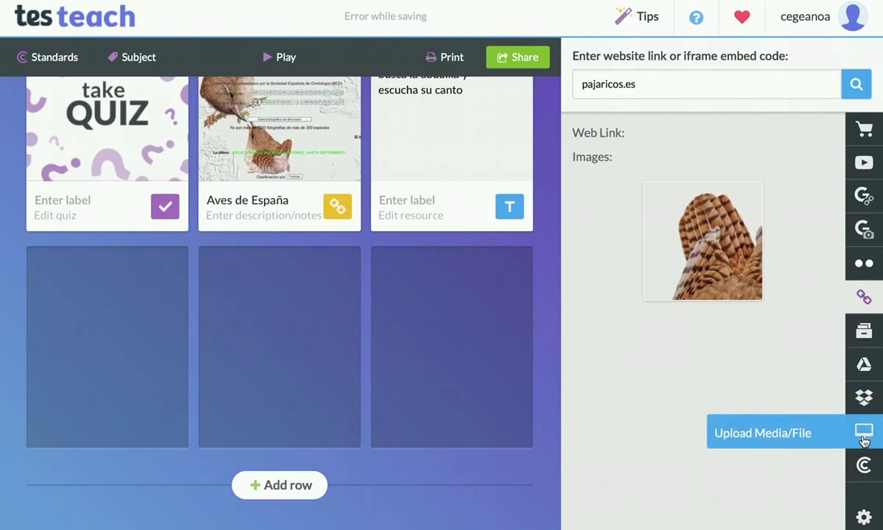
{"action": "left_click", "coordinate": [864, 438]}
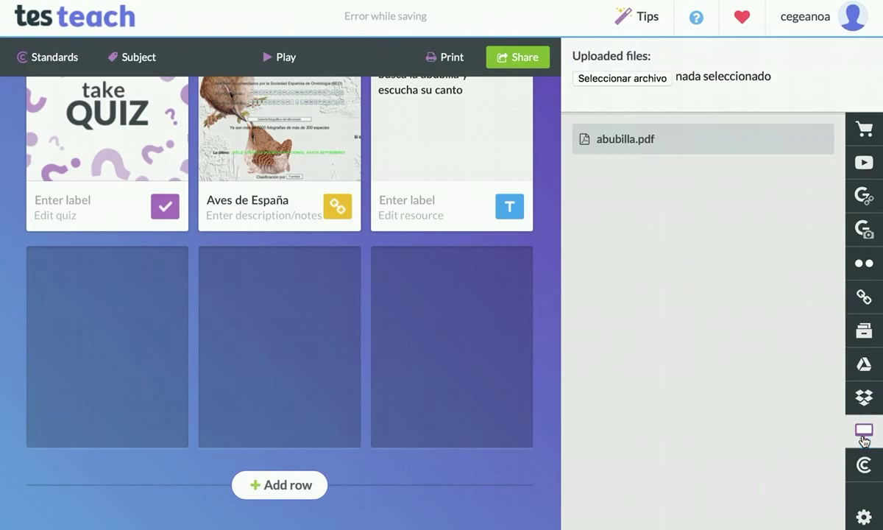
{"action": "left_click", "coordinate": [649, 81]}
{"action": "left_click", "coordinate": [185, 65]}
{"action": "double_click", "coordinate": [185, 64]}
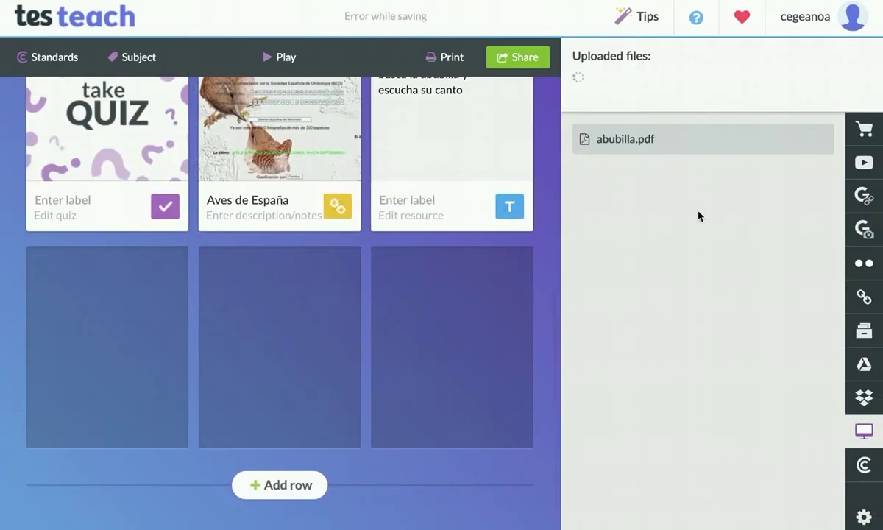
{"action": "left_click_drag", "start_coordinate": [597, 144], "coordinate": [73, 302]}
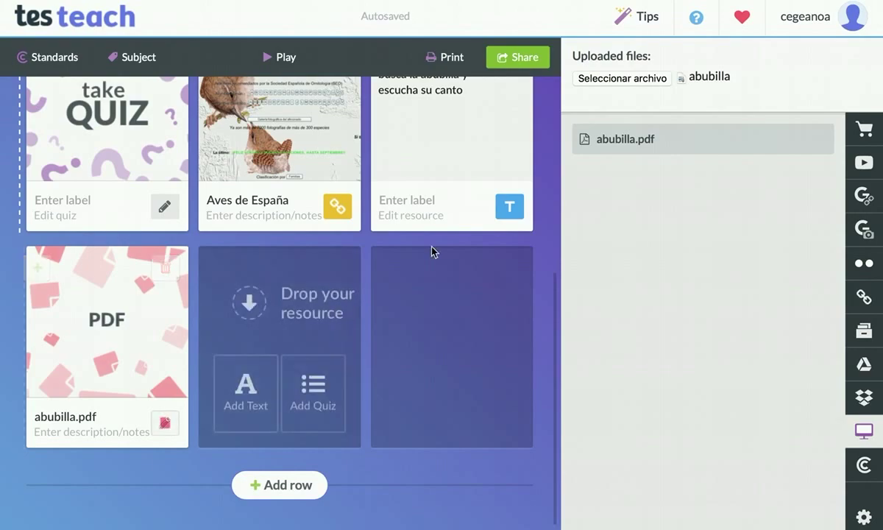
Review the lesson's sharing link, its privacy settings and the options for adding a co-author
{"action": "left_click", "coordinate": [524, 65]}
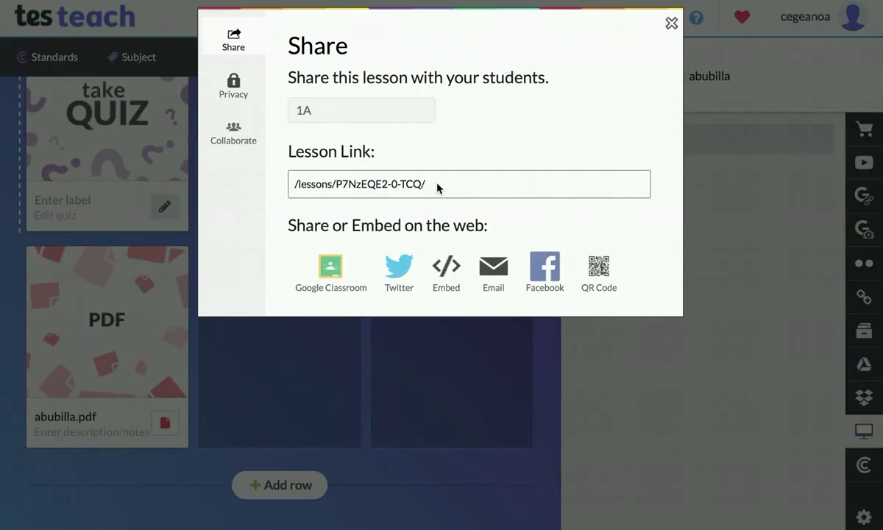
{"action": "left_click_drag", "start_coordinate": [434, 188], "coordinate": [284, 176]}
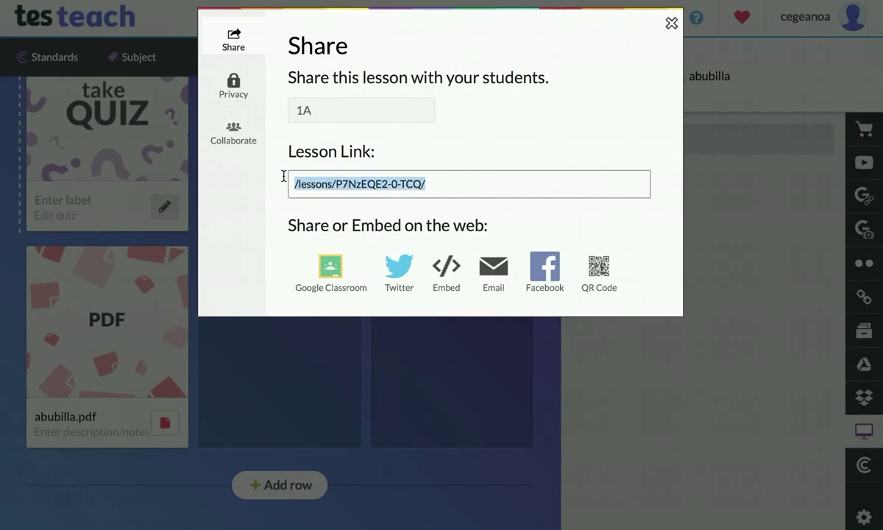
{"action": "left_click", "coordinate": [234, 91]}
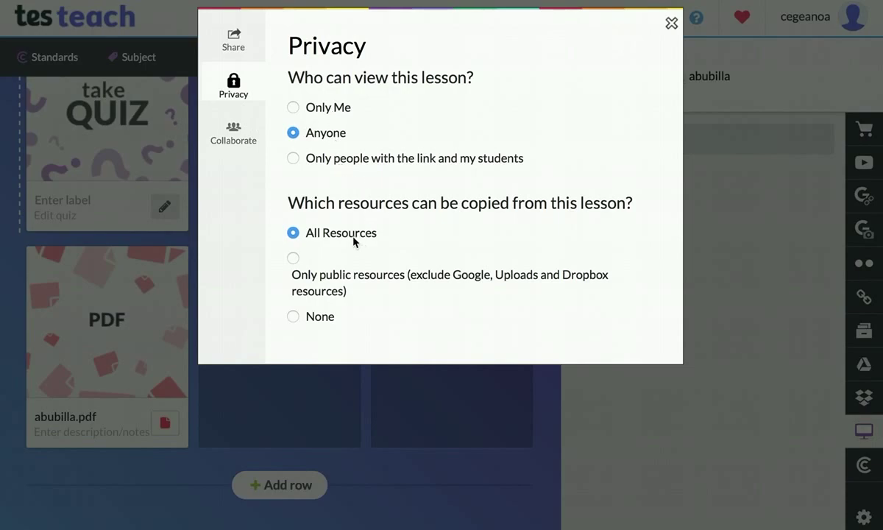
{"action": "left_click", "coordinate": [233, 133]}
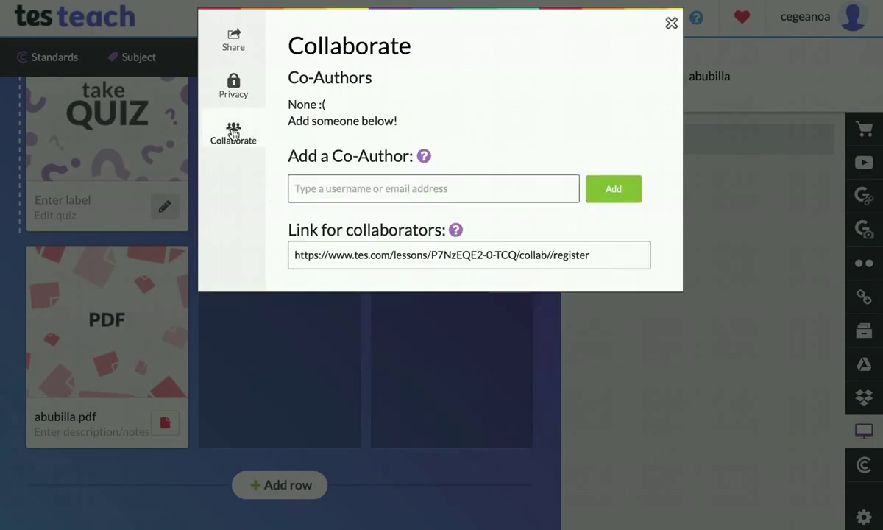
{"action": "left_click", "coordinate": [302, 190]}
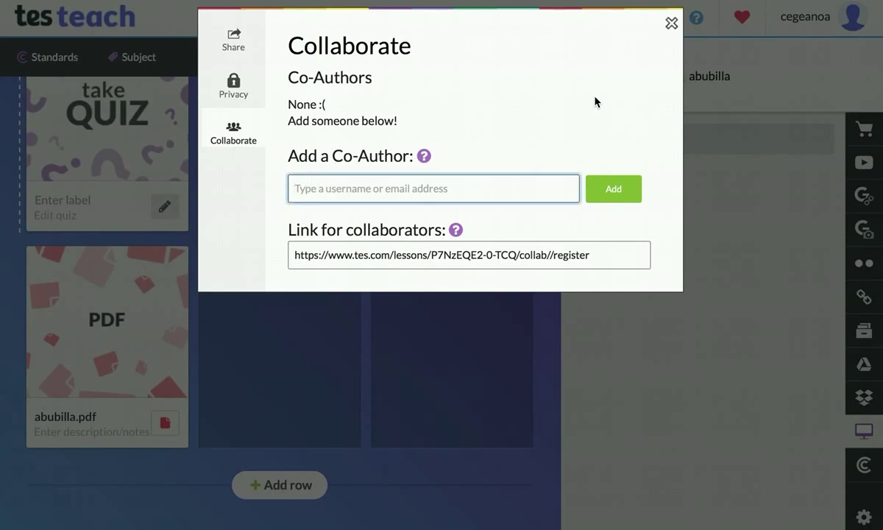
{"action": "left_click", "coordinate": [671, 27]}
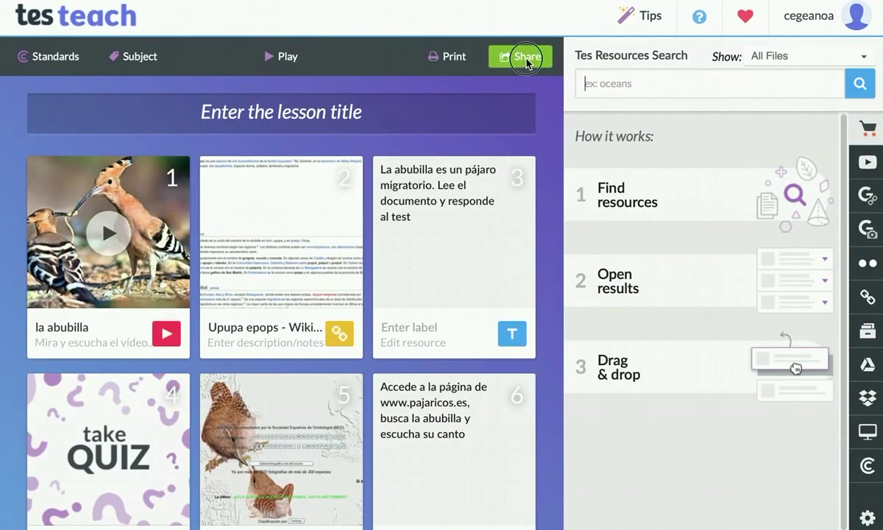
Copy the full lesson link from the sharing options and close them
{"action": "left_click", "coordinate": [521, 59]}
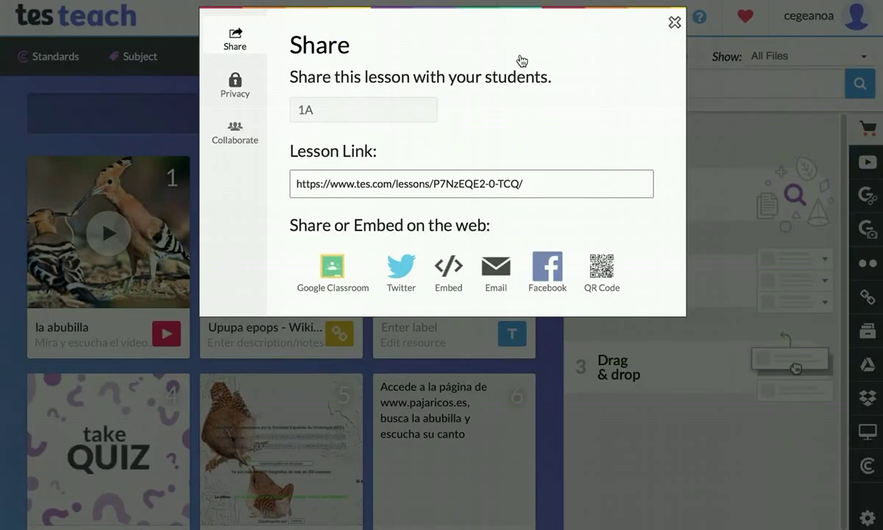
{"action": "left_click_drag", "start_coordinate": [395, 182], "coordinate": [292, 178]}
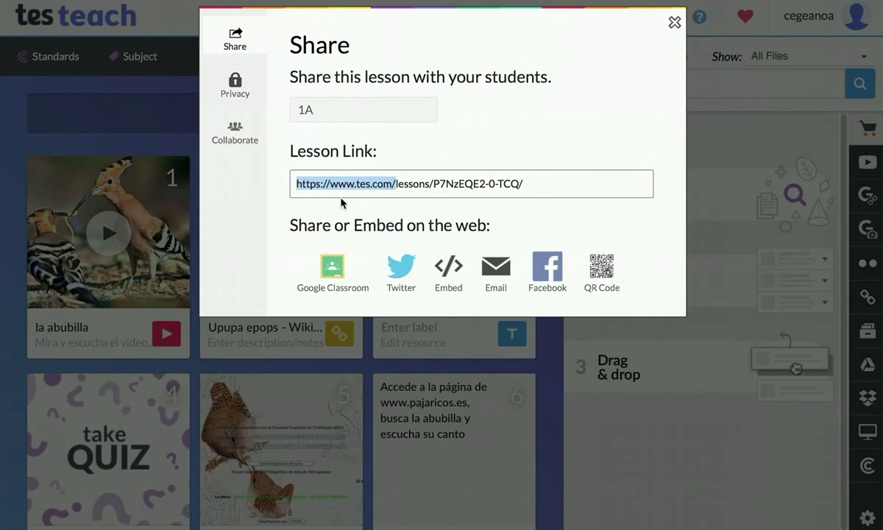
{"action": "left_click", "coordinate": [546, 184]}
{"action": "left_click_drag", "start_coordinate": [546, 184], "coordinate": [293, 183]}
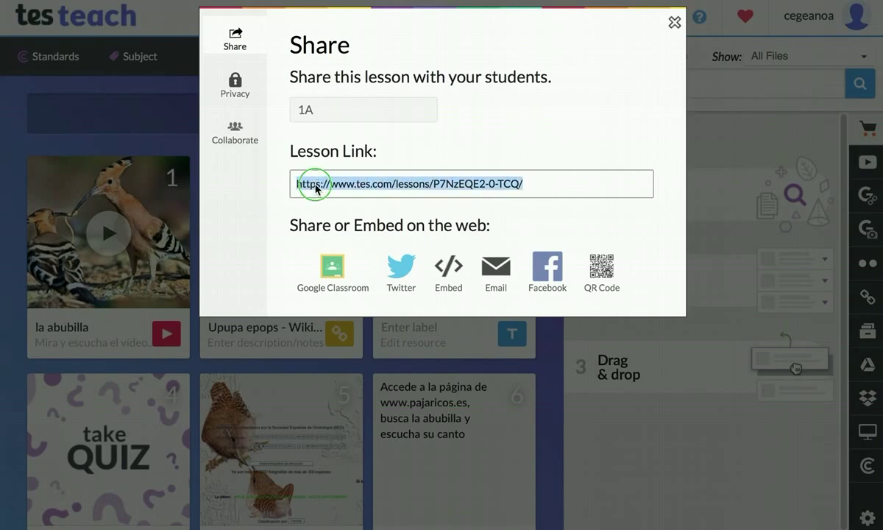
{"action": "right_click", "coordinate": [313, 183]}
{"action": "left_click", "coordinate": [366, 280]}
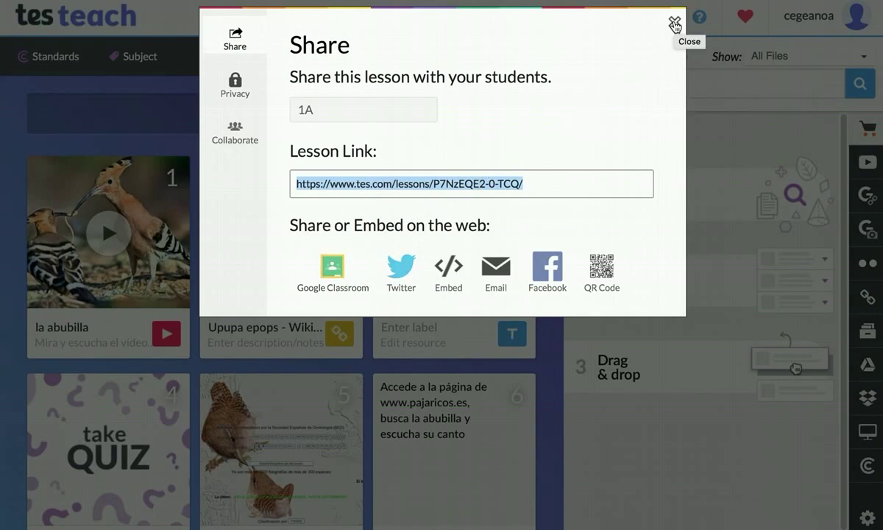
{"action": "left_click", "coordinate": [674, 25]}
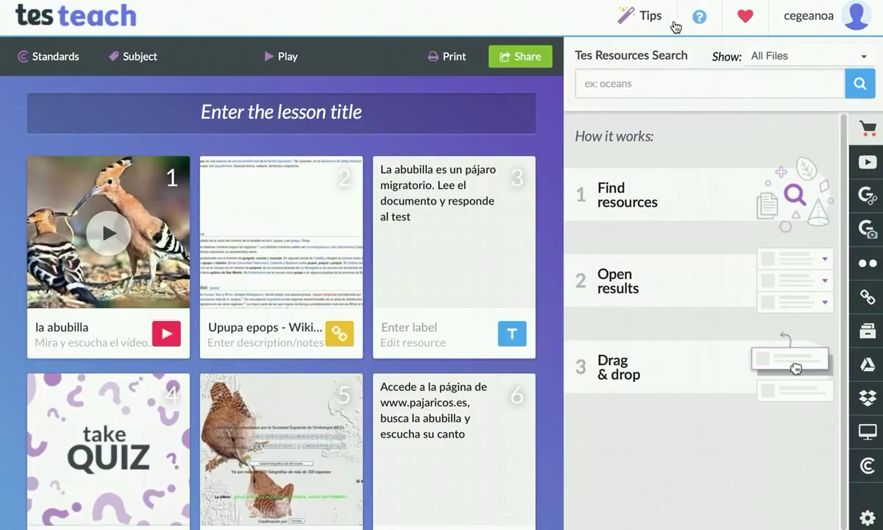
Classify the lesson with the grade level Middle School and the subject Science
{"action": "left_click", "coordinate": [147, 61]}
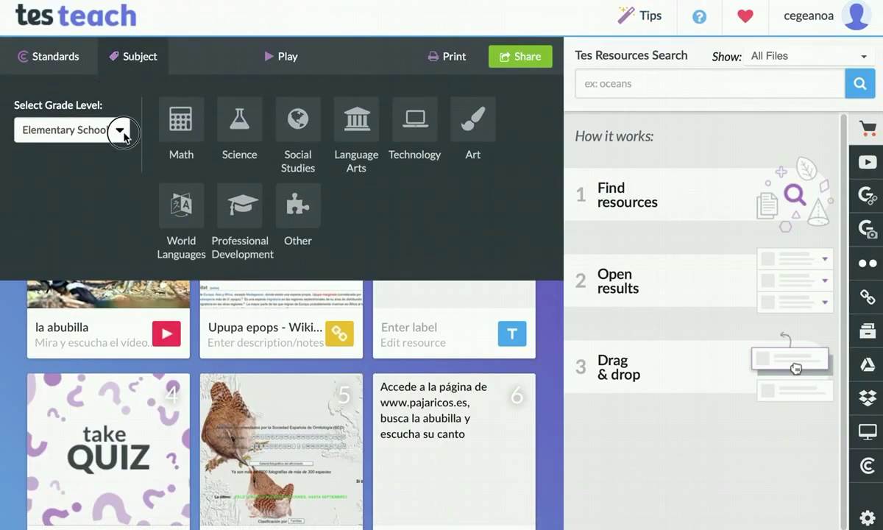
{"action": "left_click", "coordinate": [119, 130]}
{"action": "left_click", "coordinate": [111, 144]}
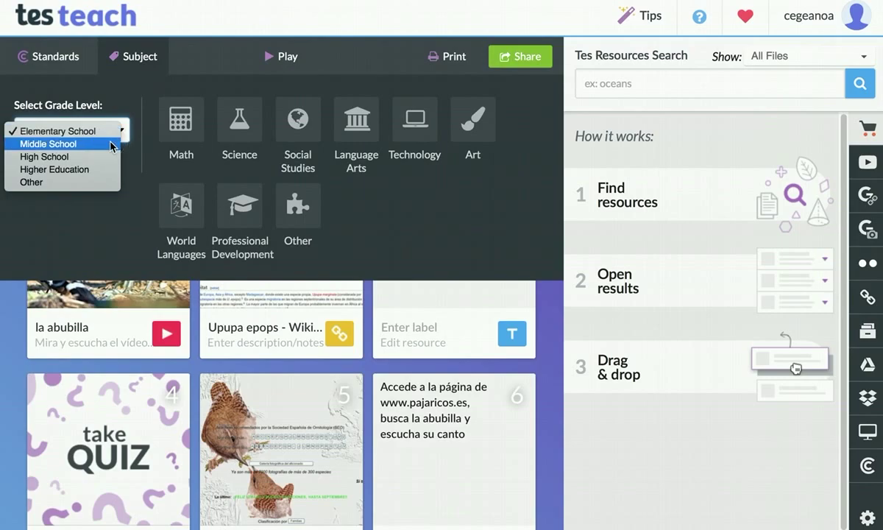
{"action": "left_click", "coordinate": [238, 133]}
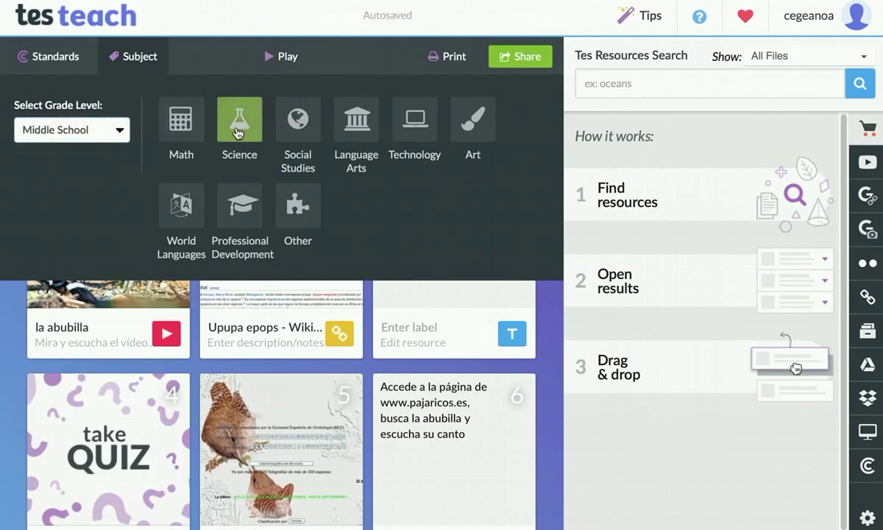
{"action": "left_click", "coordinate": [142, 62]}
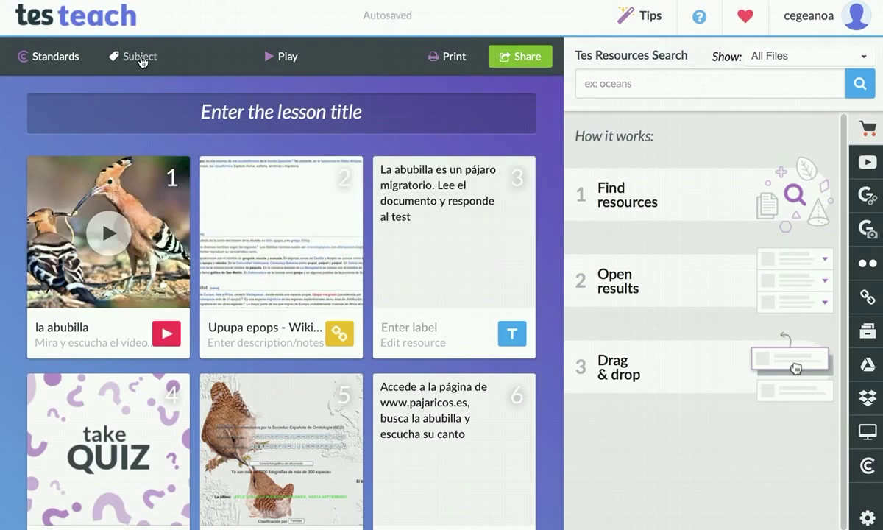